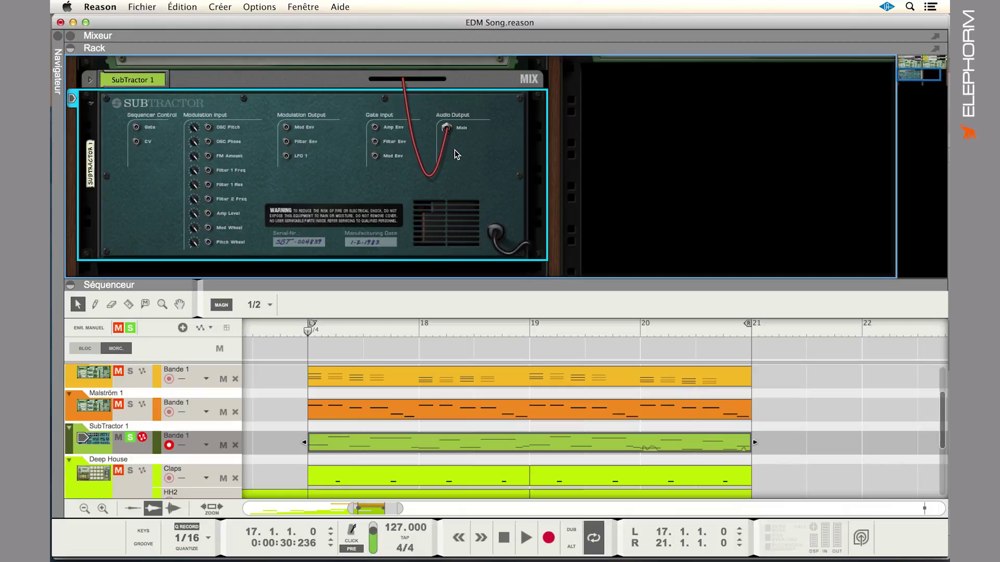
Flip the rack to show the SubTractor's front panel and audition the loop
key(Tab)
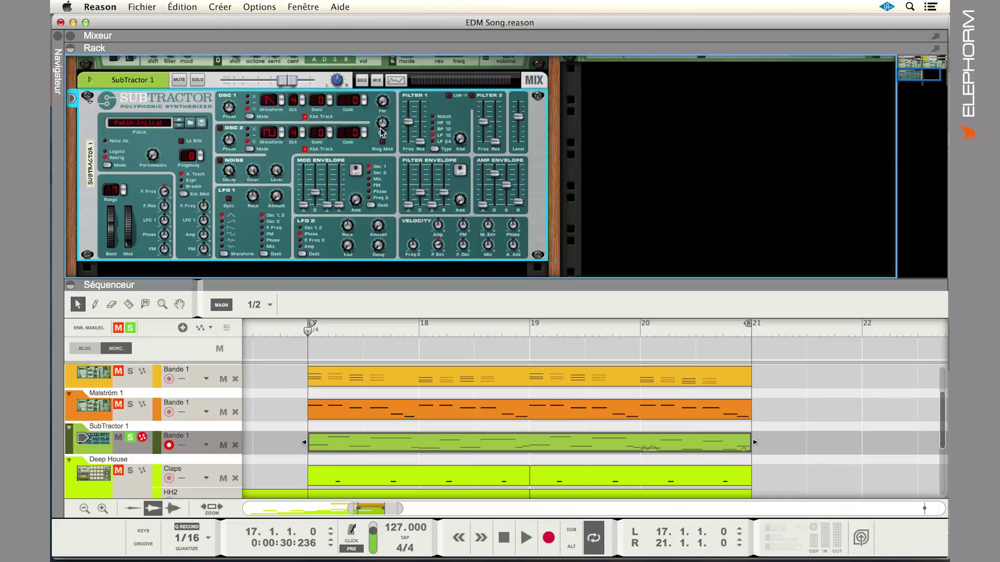
key(space)
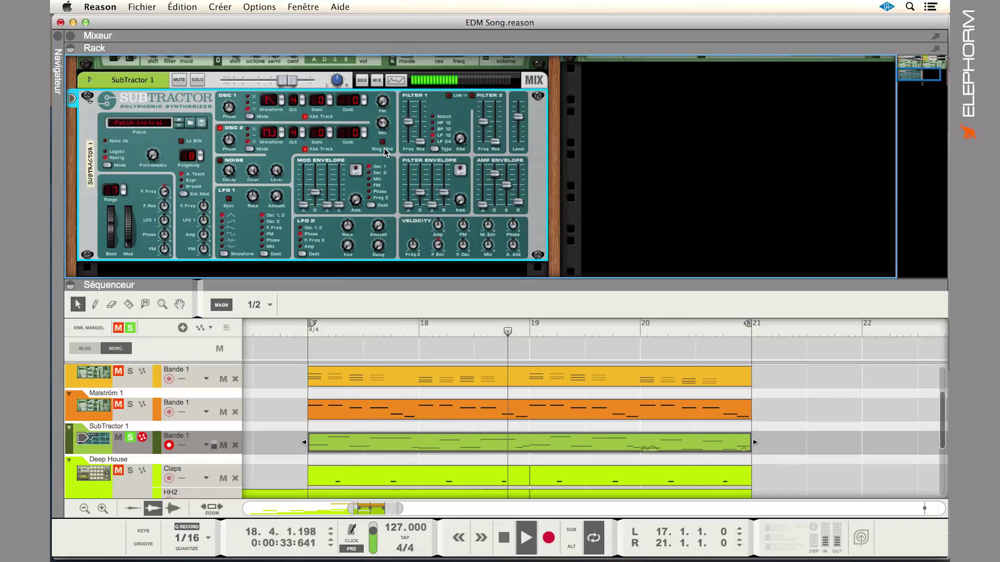
key(space)
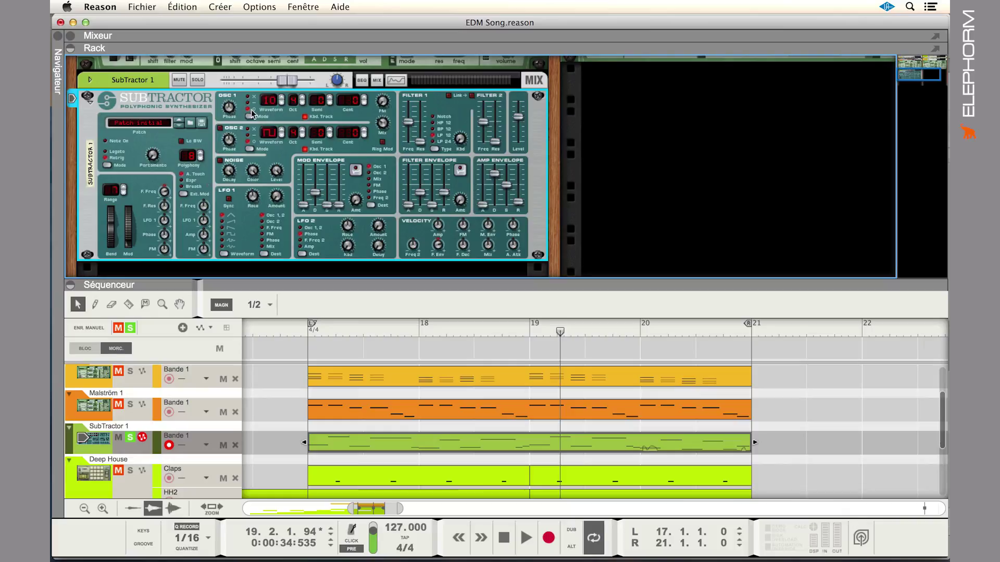
Play the loop and try OSC 1 waveforms from 11 up to 32 on the SubTractor
key(space)
click(282, 97)
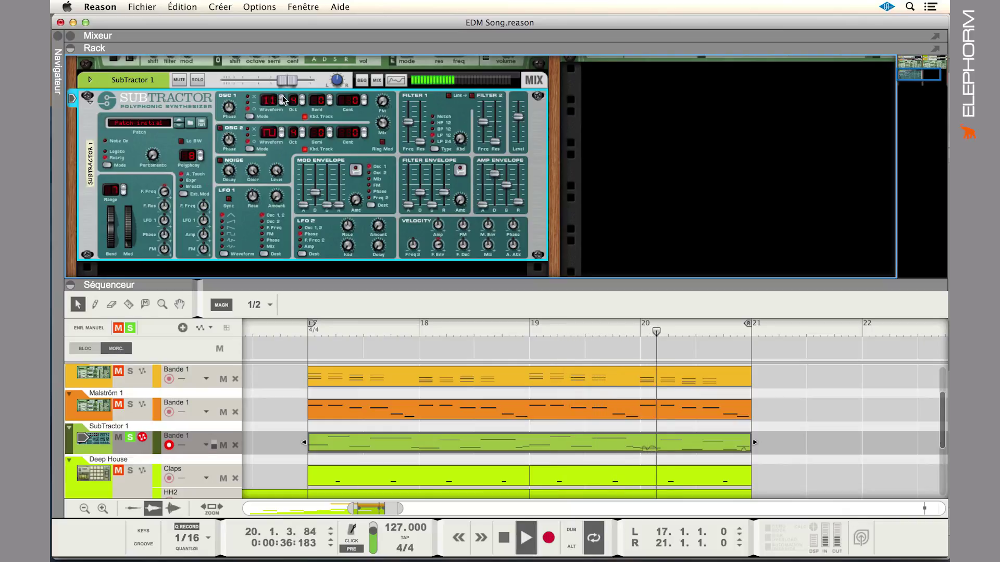
click(281, 97)
click(282, 97)
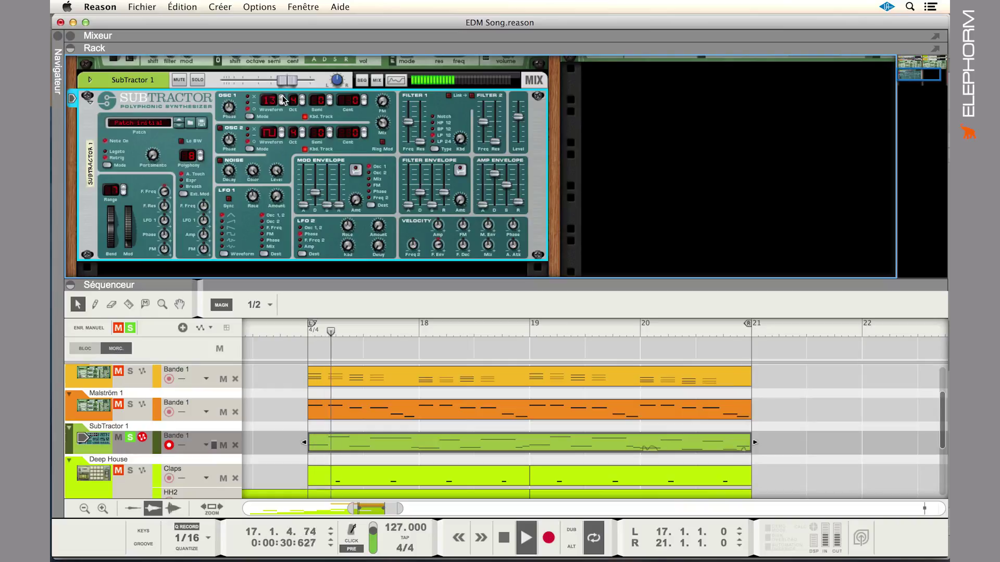
click(281, 97)
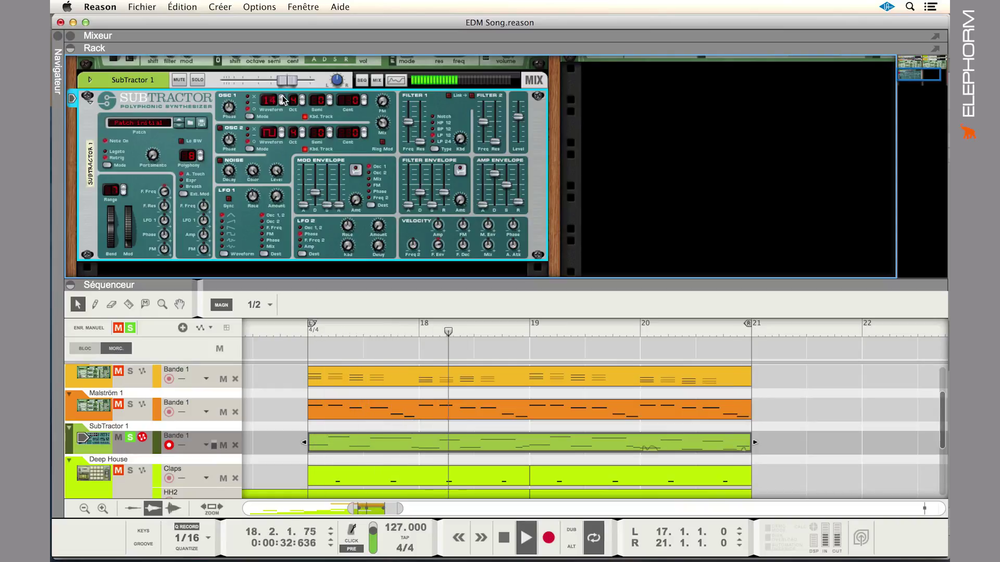
click(281, 97)
click(282, 98)
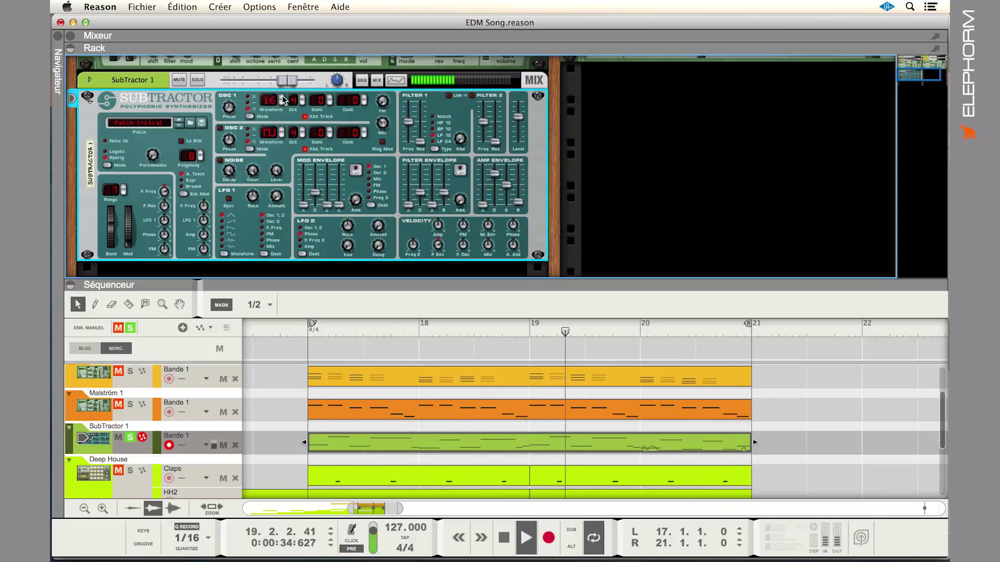
click(282, 97)
click(282, 98)
click(281, 97)
click(282, 97)
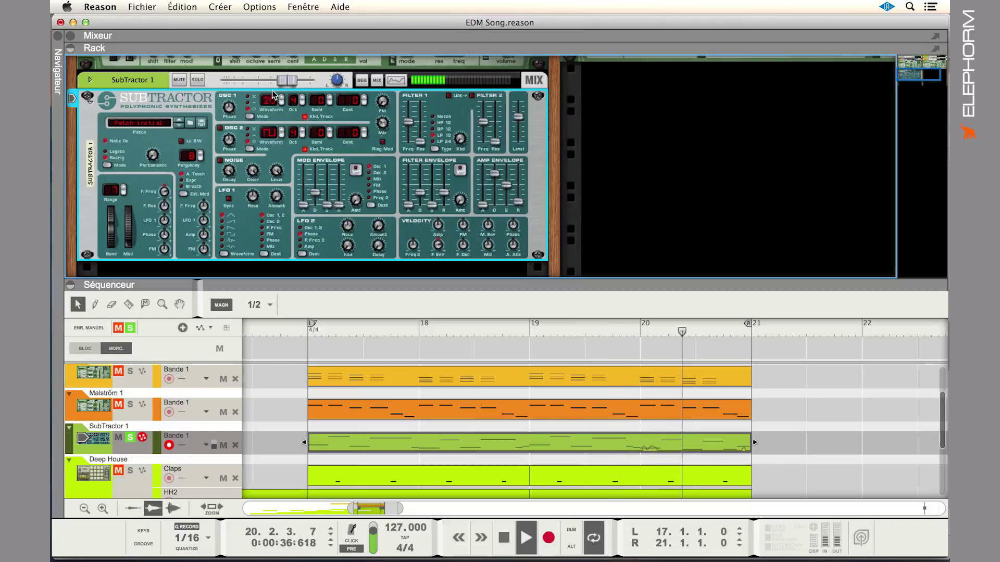
drag(272, 90, 276, 76)
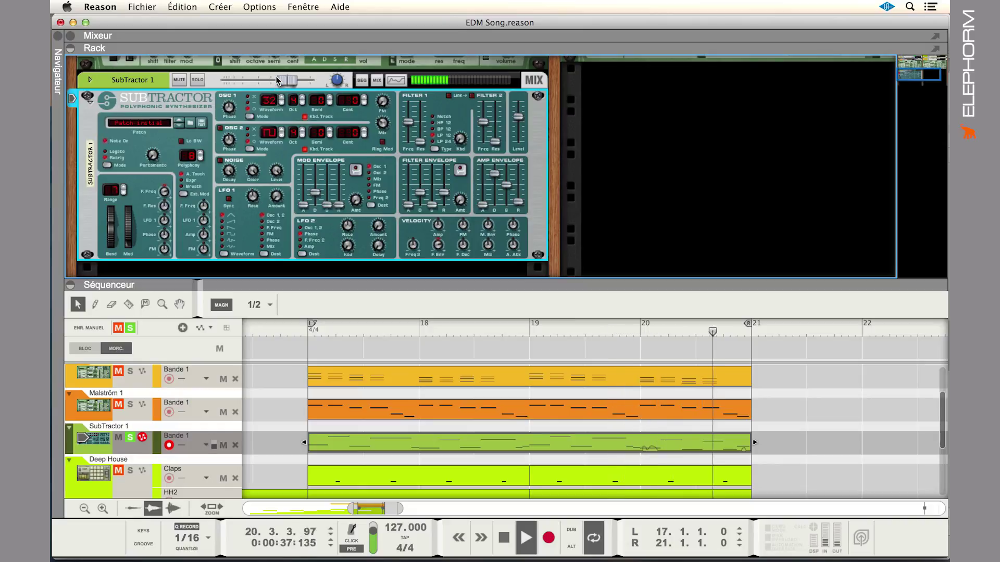
Bring OSC 1's waveform back down to sawtooth and stop playback
click(280, 104)
click(280, 104)
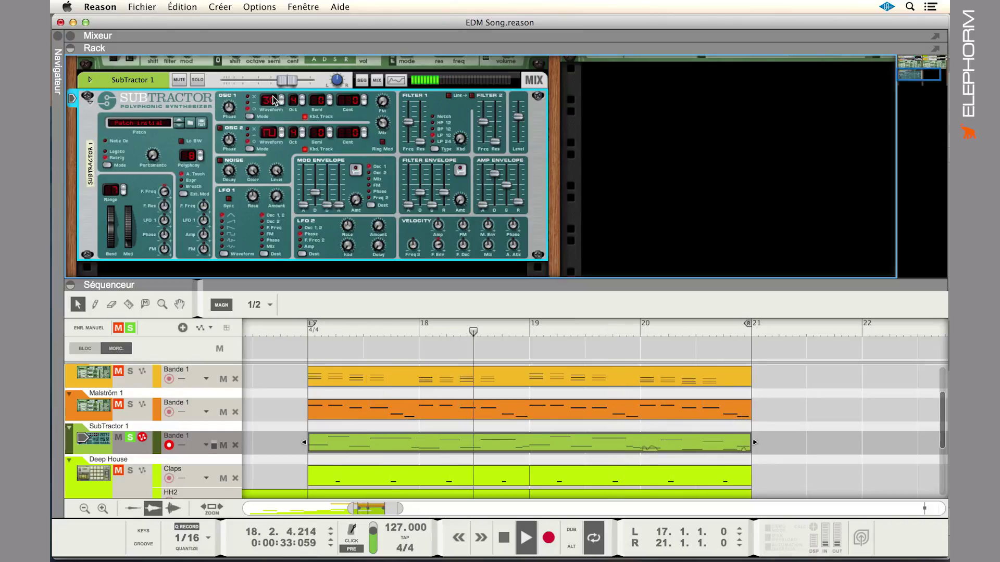
drag(273, 100, 277, 132)
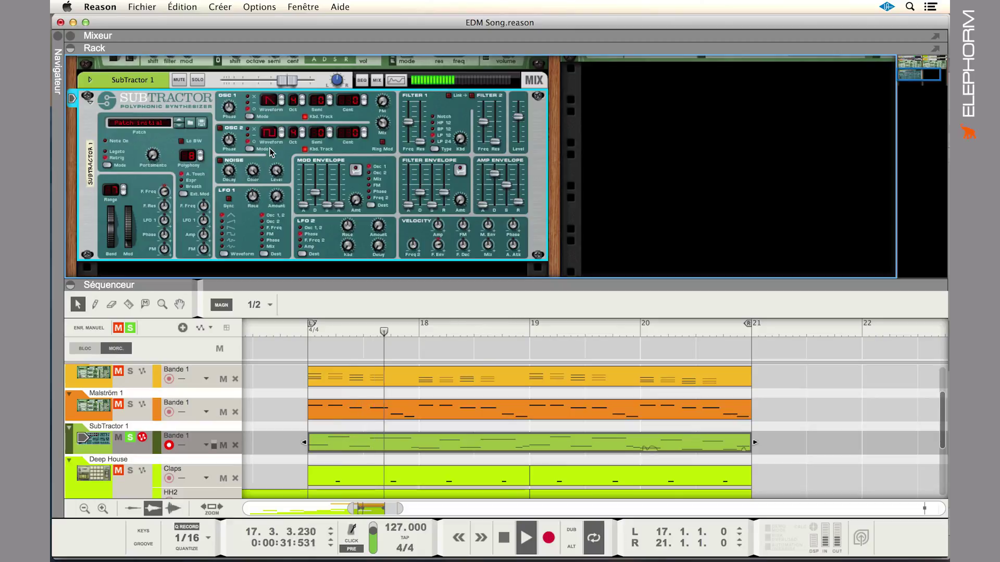
key(space)
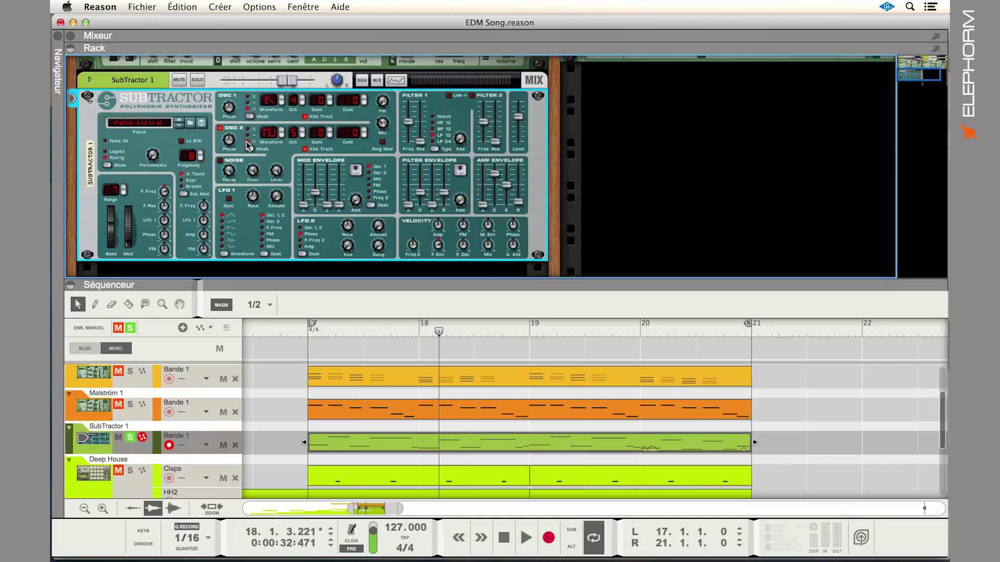
Play the loop and compare OSC 2 at octaves 3, 4 and 5, settling on octave 4
key(space)
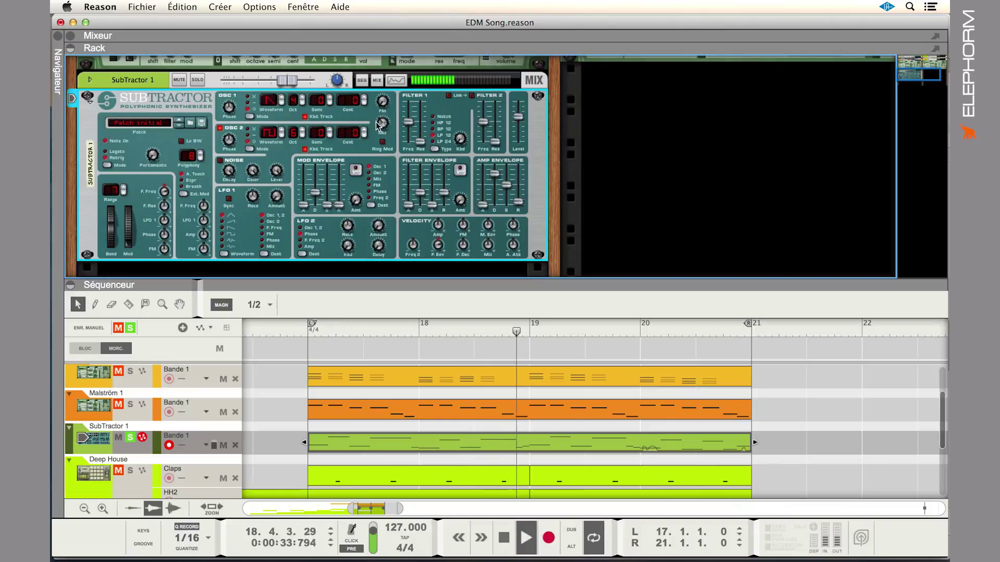
click(303, 135)
click(302, 135)
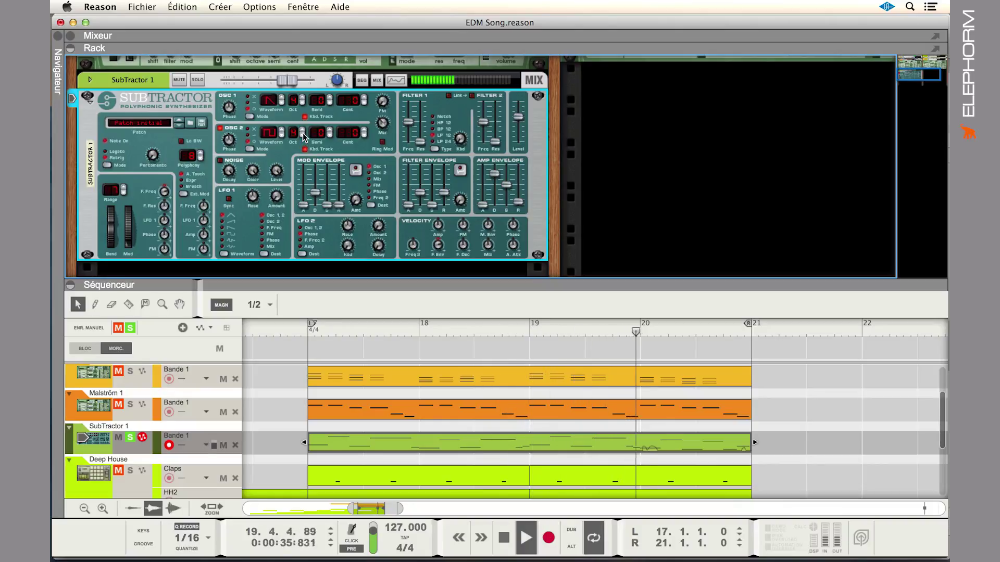
click(303, 135)
click(302, 131)
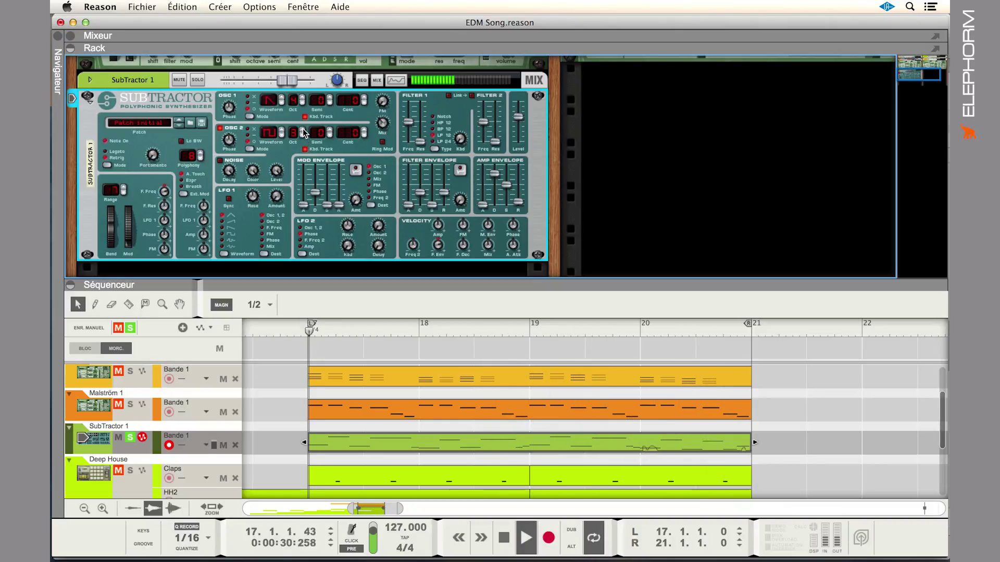
click(303, 131)
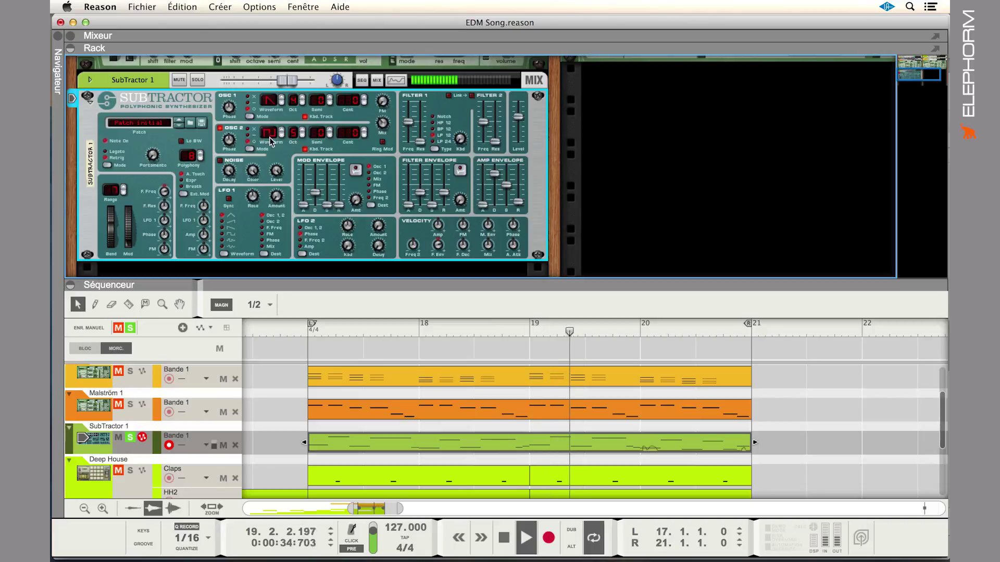
click(303, 135)
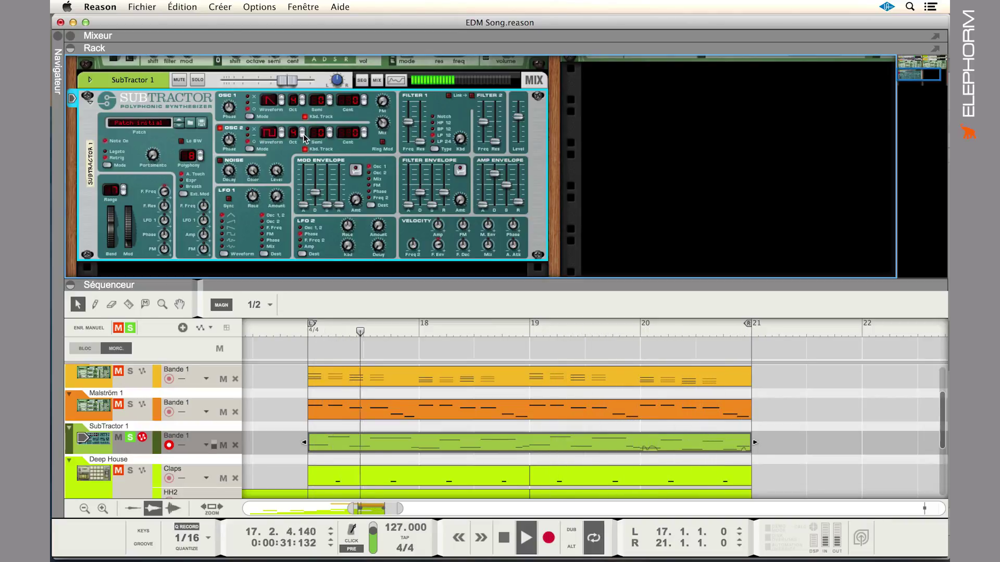
Set OSC 2's waveform to 5 and detune OSC 2 to -5 cents and OSC 1 to 5 cents
click(282, 129)
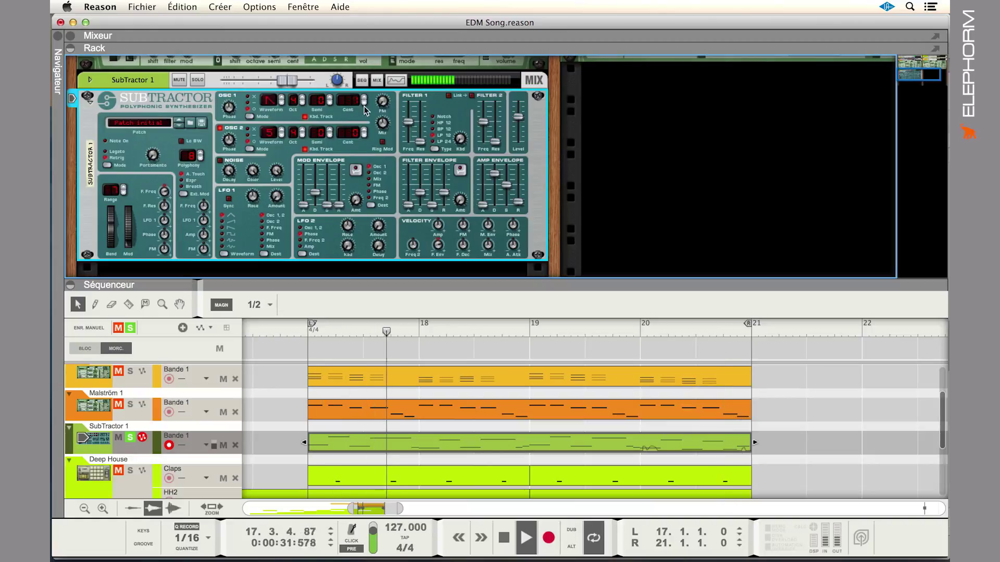
click(365, 135)
click(365, 136)
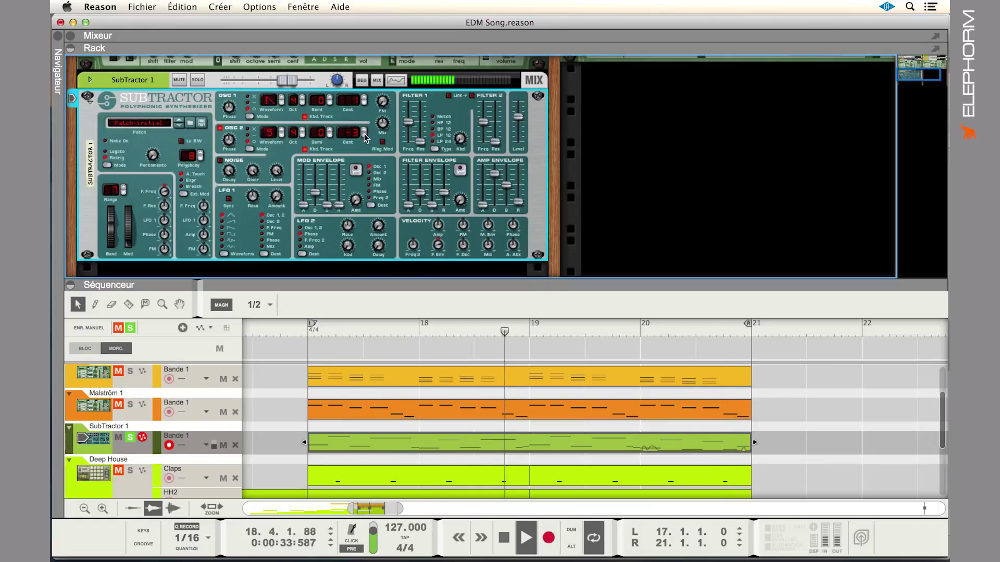
click(364, 100)
click(364, 100)
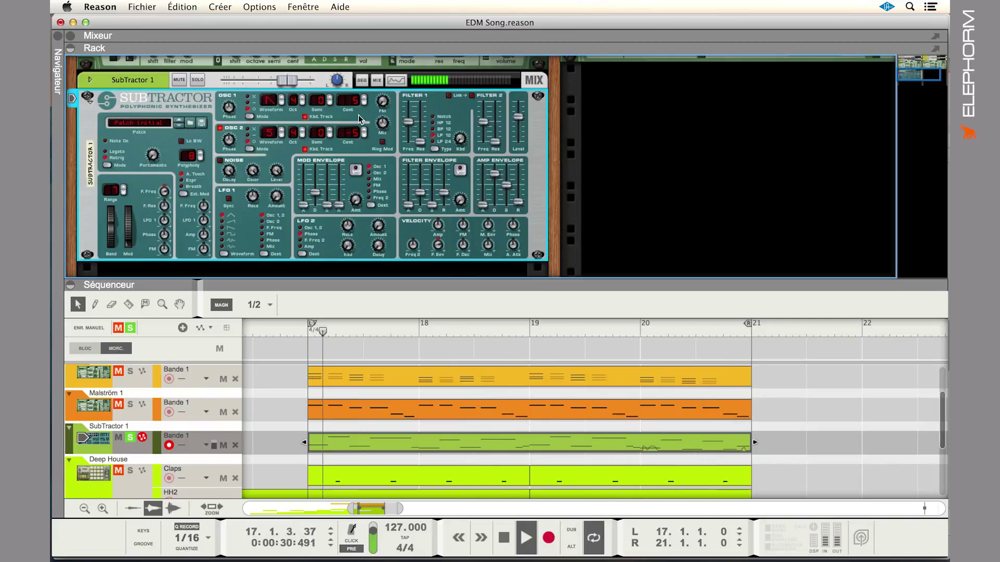
Set OSC 2's waveform to sawtooth while auditioning the detuned oscillators, and stop playback
key(space)
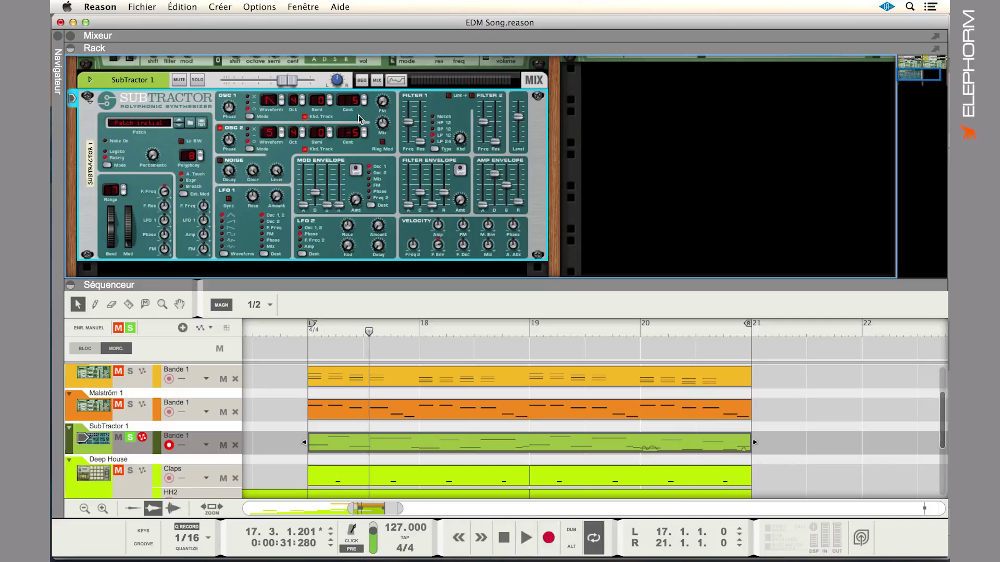
key(space)
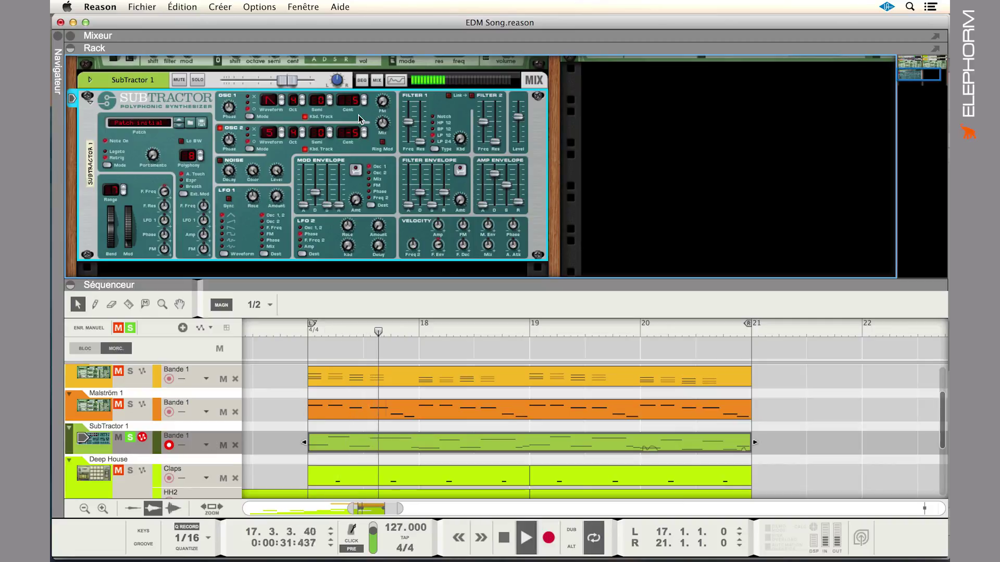
click(282, 136)
click(281, 130)
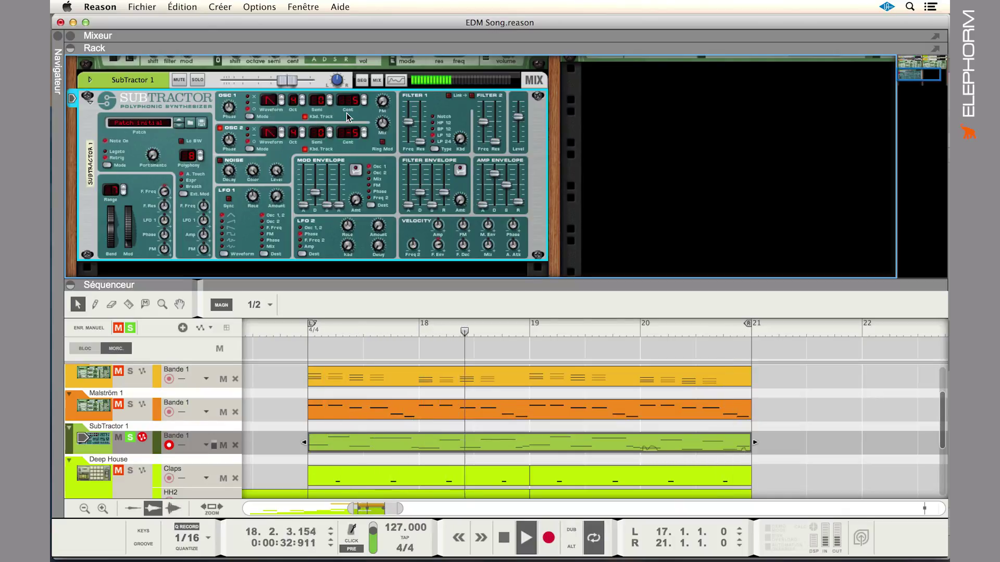
key(space)
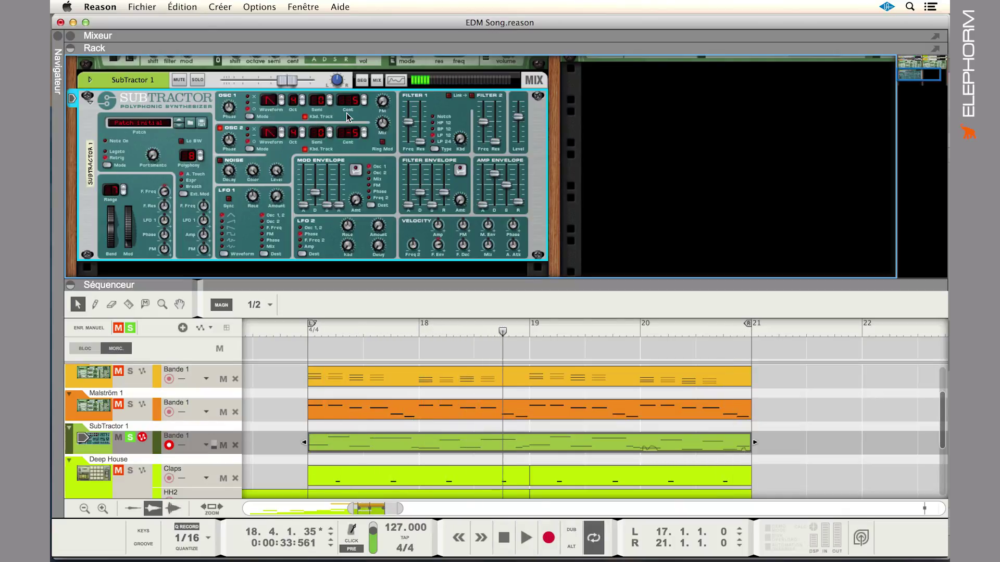
Turn off keyboard tracking for both oscillators and audition the loop
click(305, 117)
key(space)
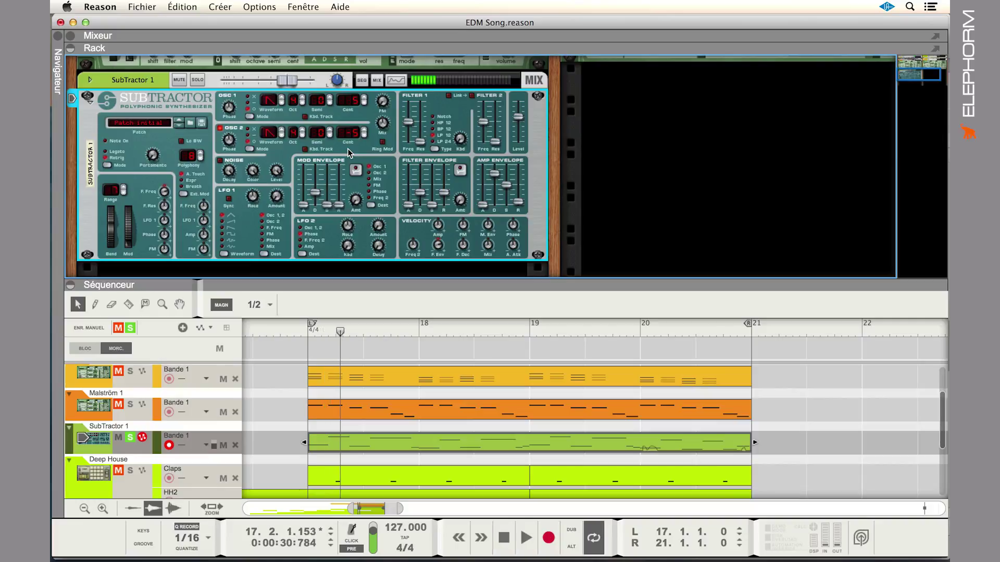
key(space)
Set OSC 2's waveform to square while the loop plays, and stop playback
key(space)
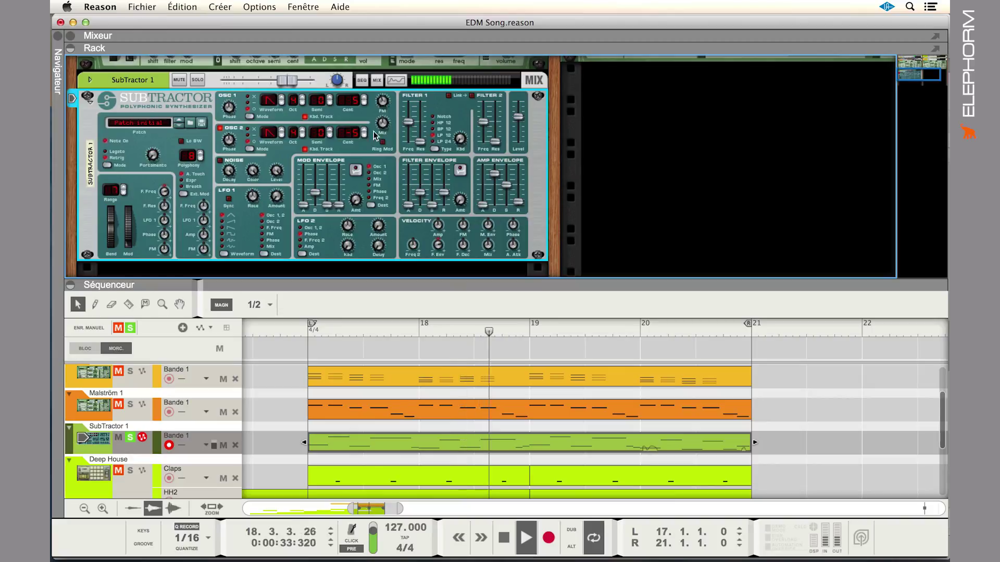
click(282, 130)
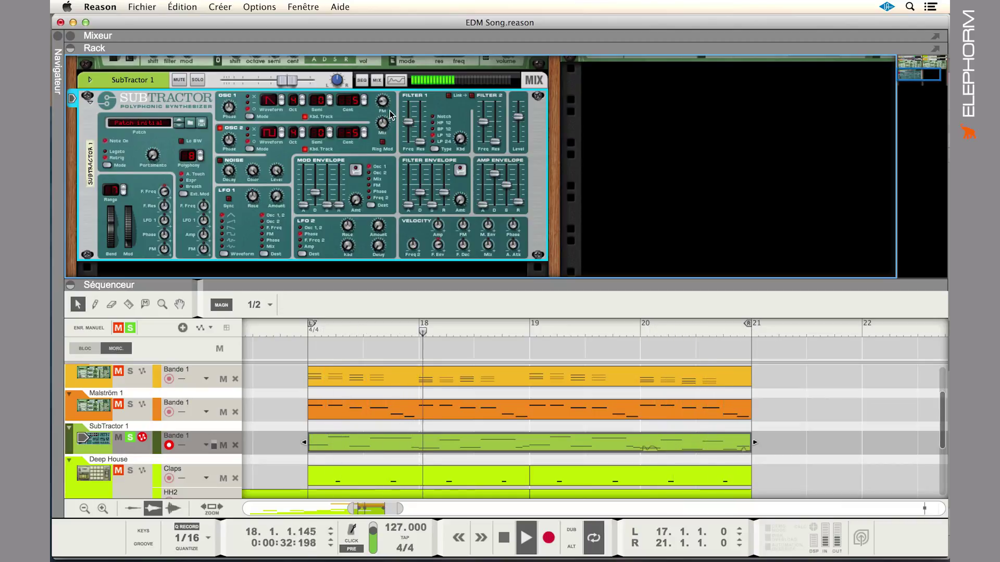
key(space)
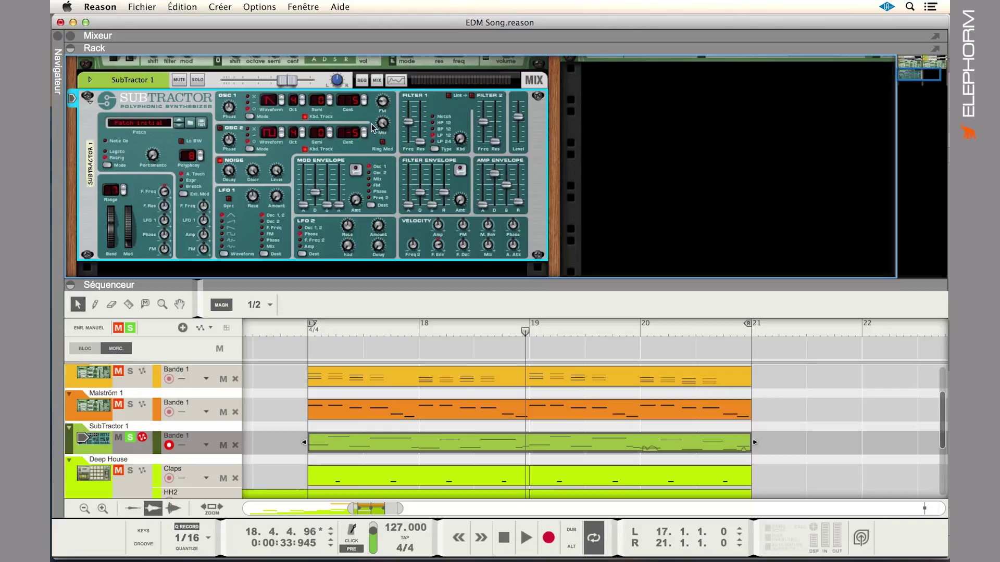
Audition the loop with noise on and OSC 2 off, and again with noise off and OSC 2 on
key(space)
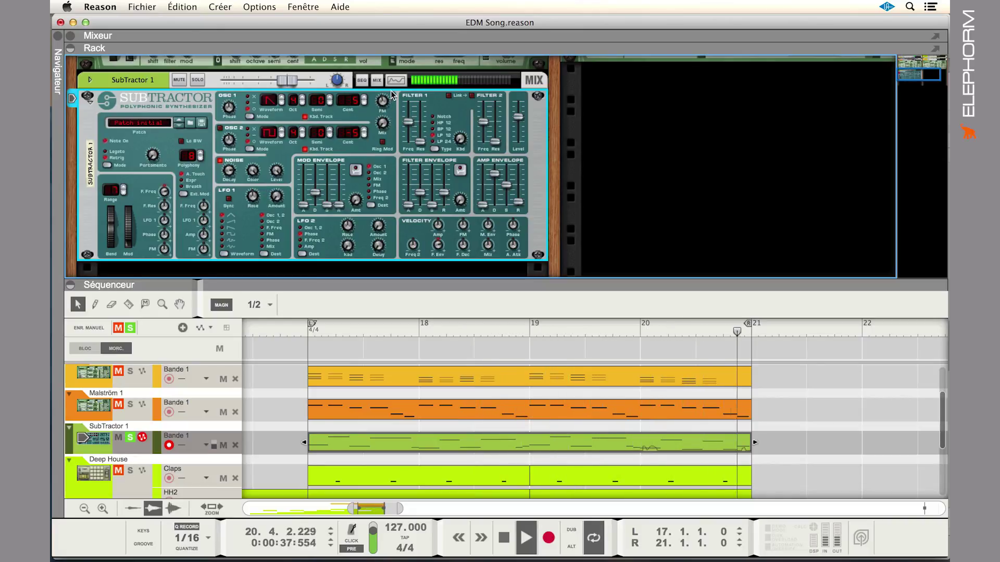
key(space)
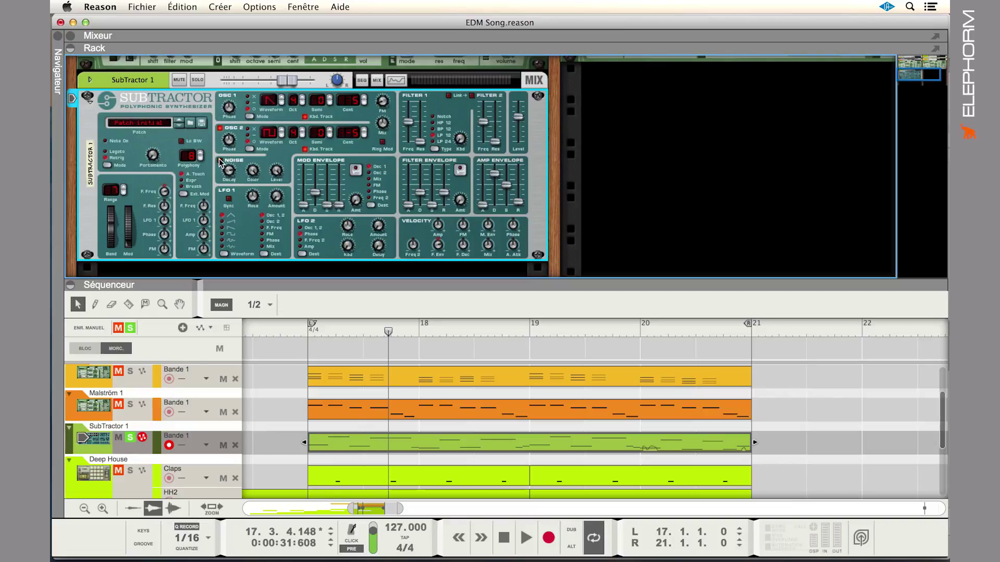
key(space)
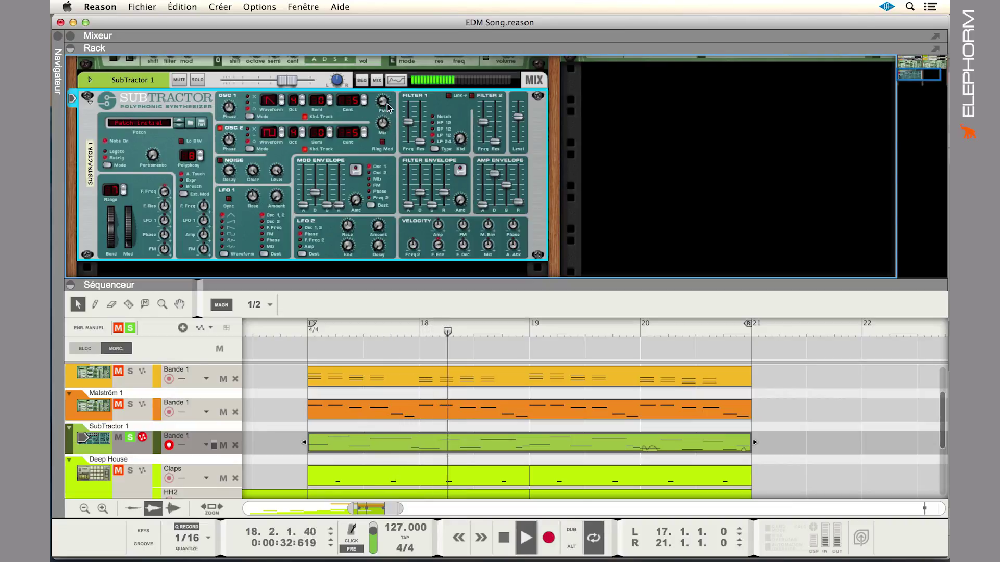